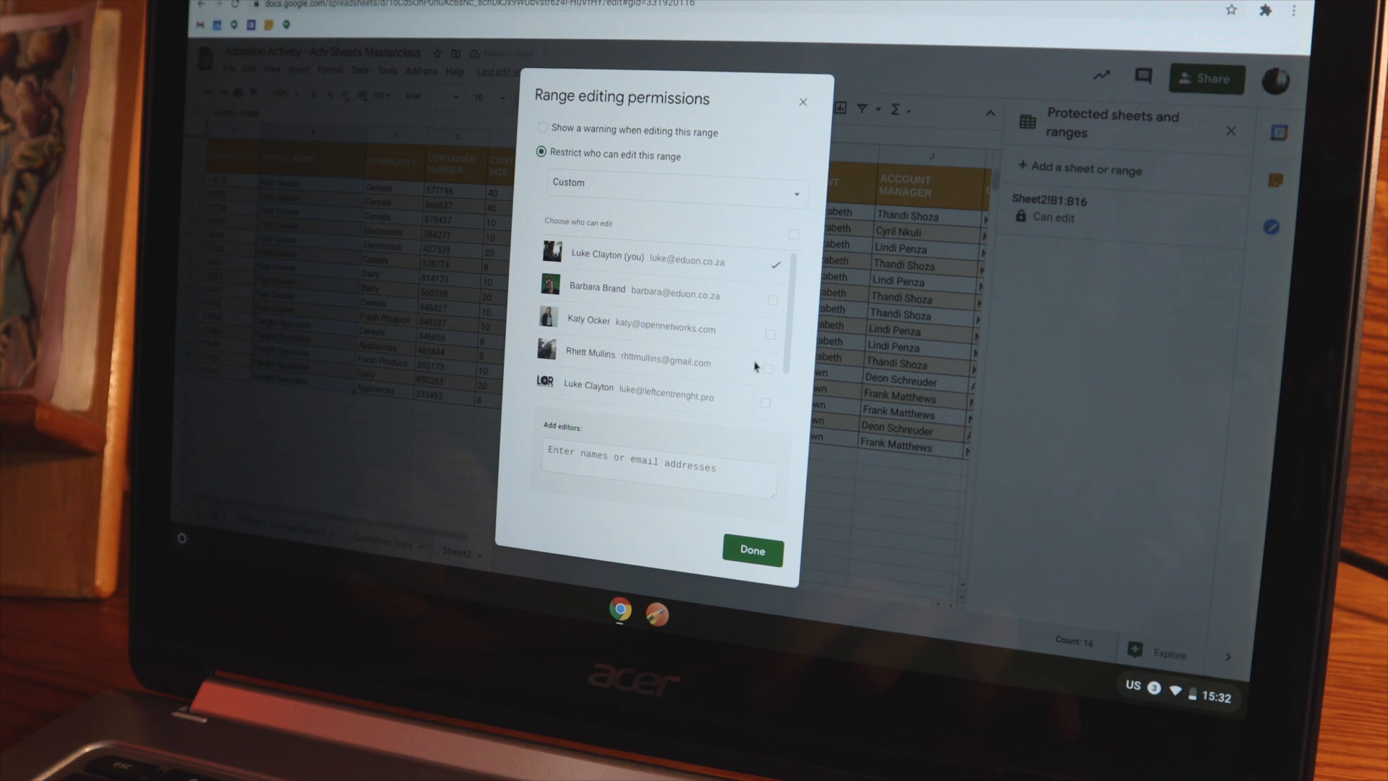
# - Save the custom editing restriction for the protected range Sheet2!B1:B16
pyautogui.click(753, 555)
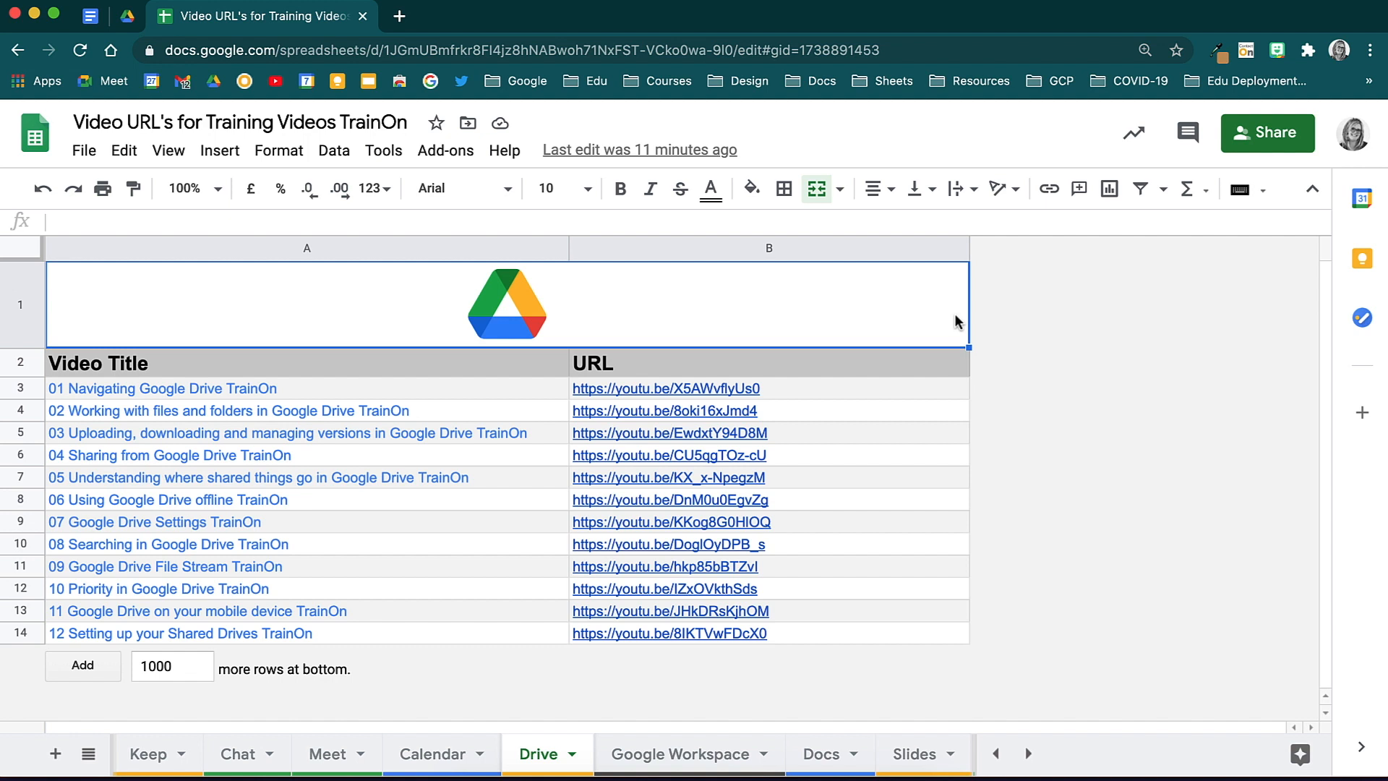
# - Start a new protected range on the Drive sheet and describe it as "URL Protection"
pyautogui.click(334, 150)
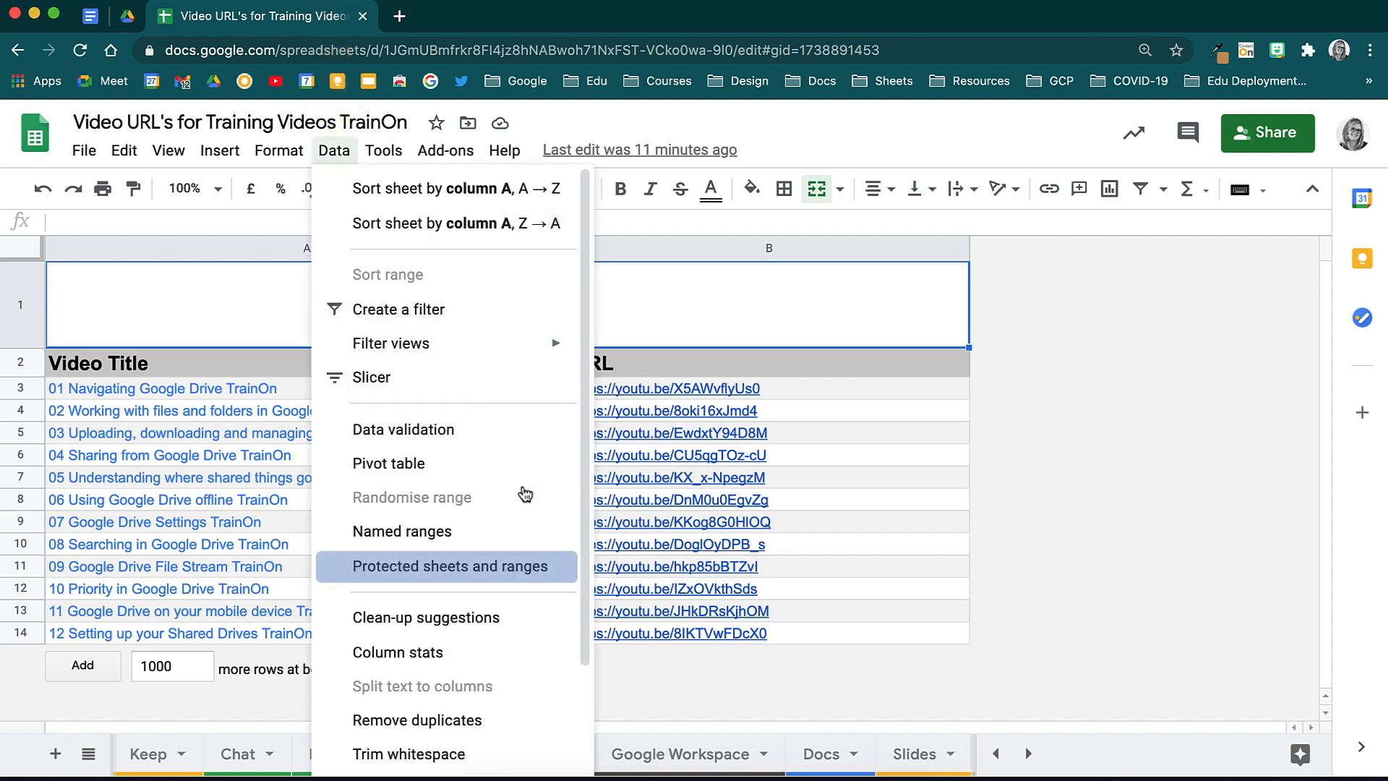
pyautogui.click(568, 567)
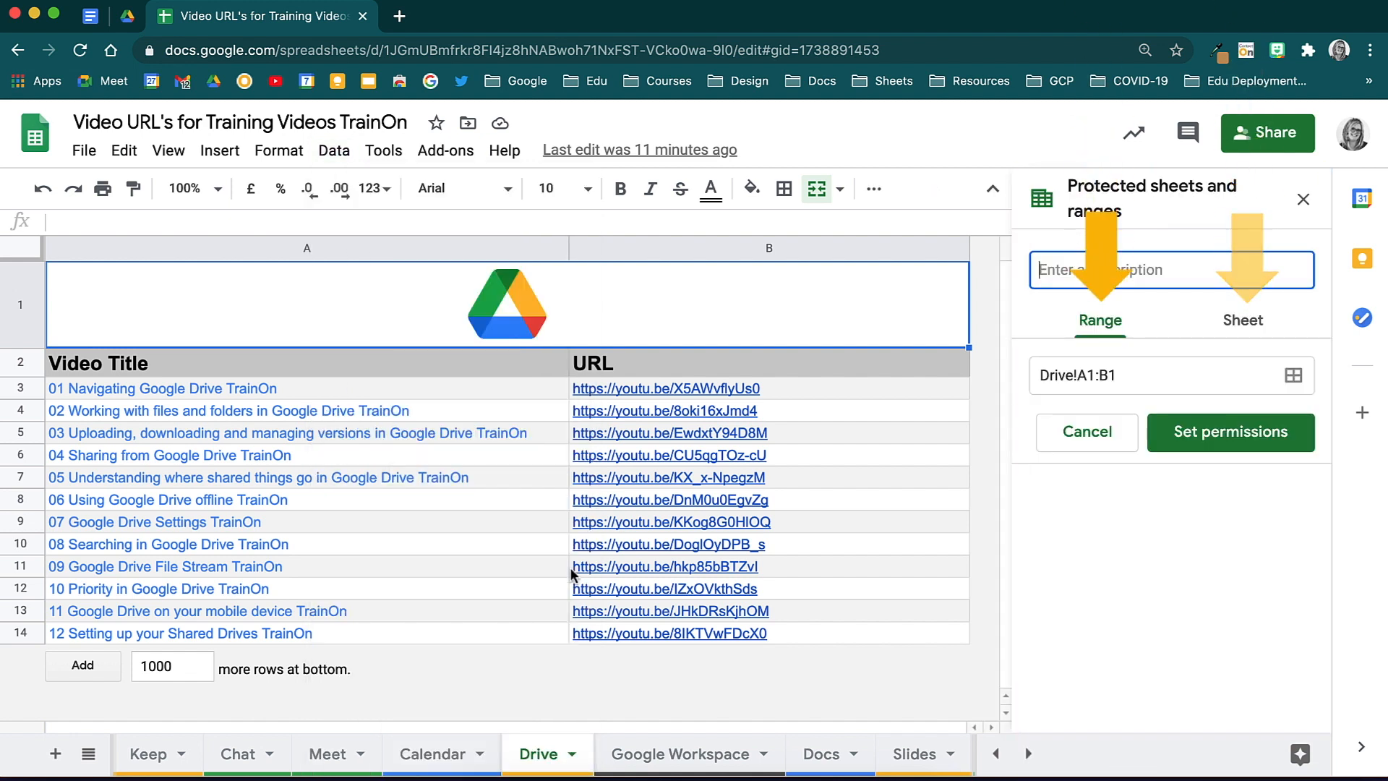
pyautogui.write('URL Protection')
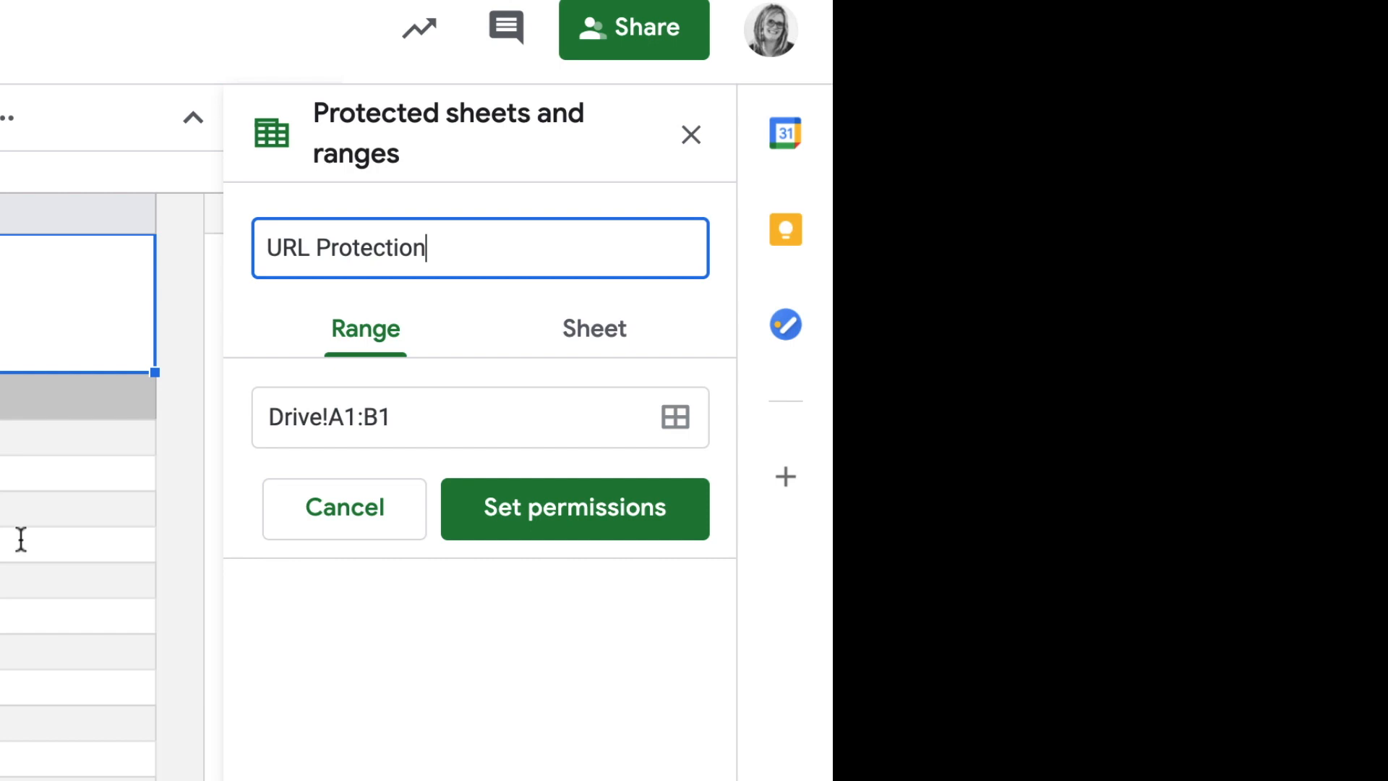
# - Set the protected range to Drive!B3:B14 and proceed to its editing permissions
pyautogui.click(347, 416)
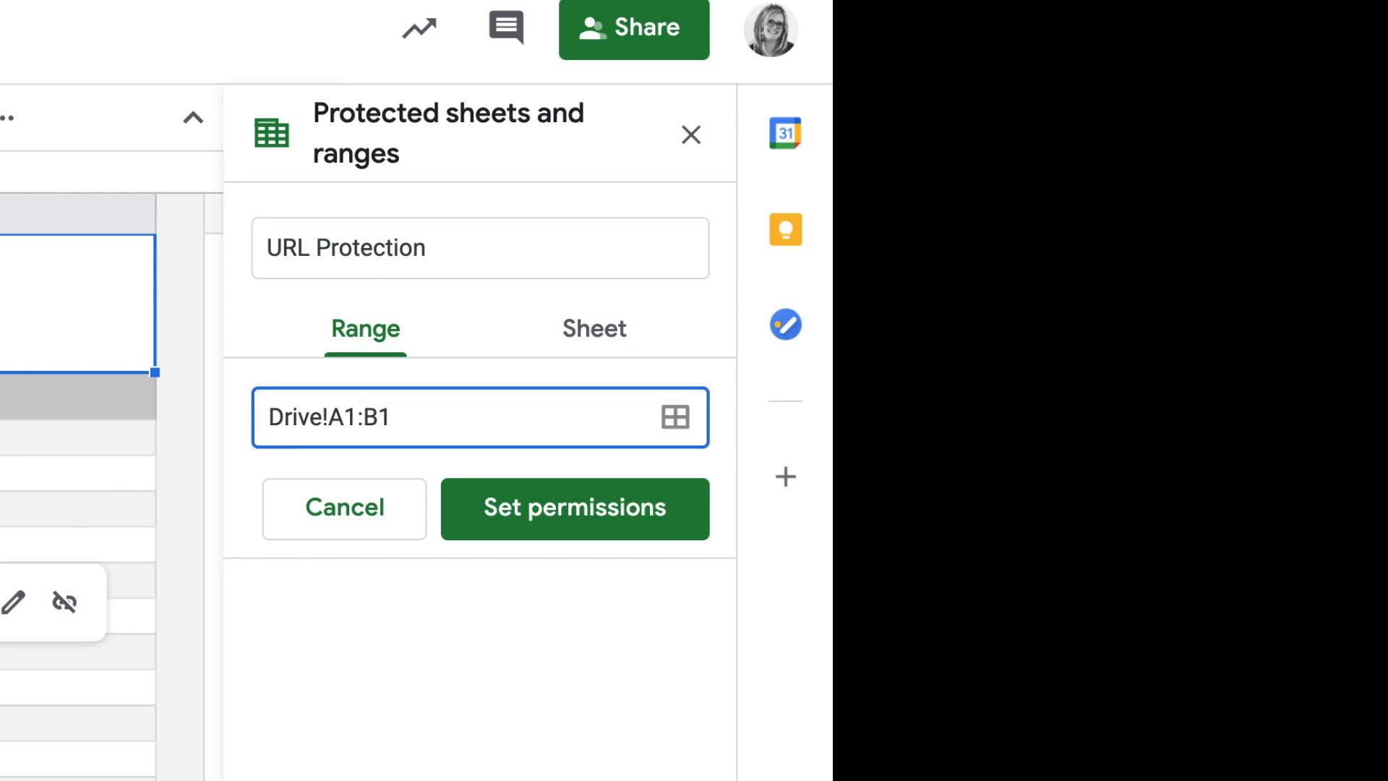
pyautogui.press('BackSpace')
pyautogui.press('BackSpace')
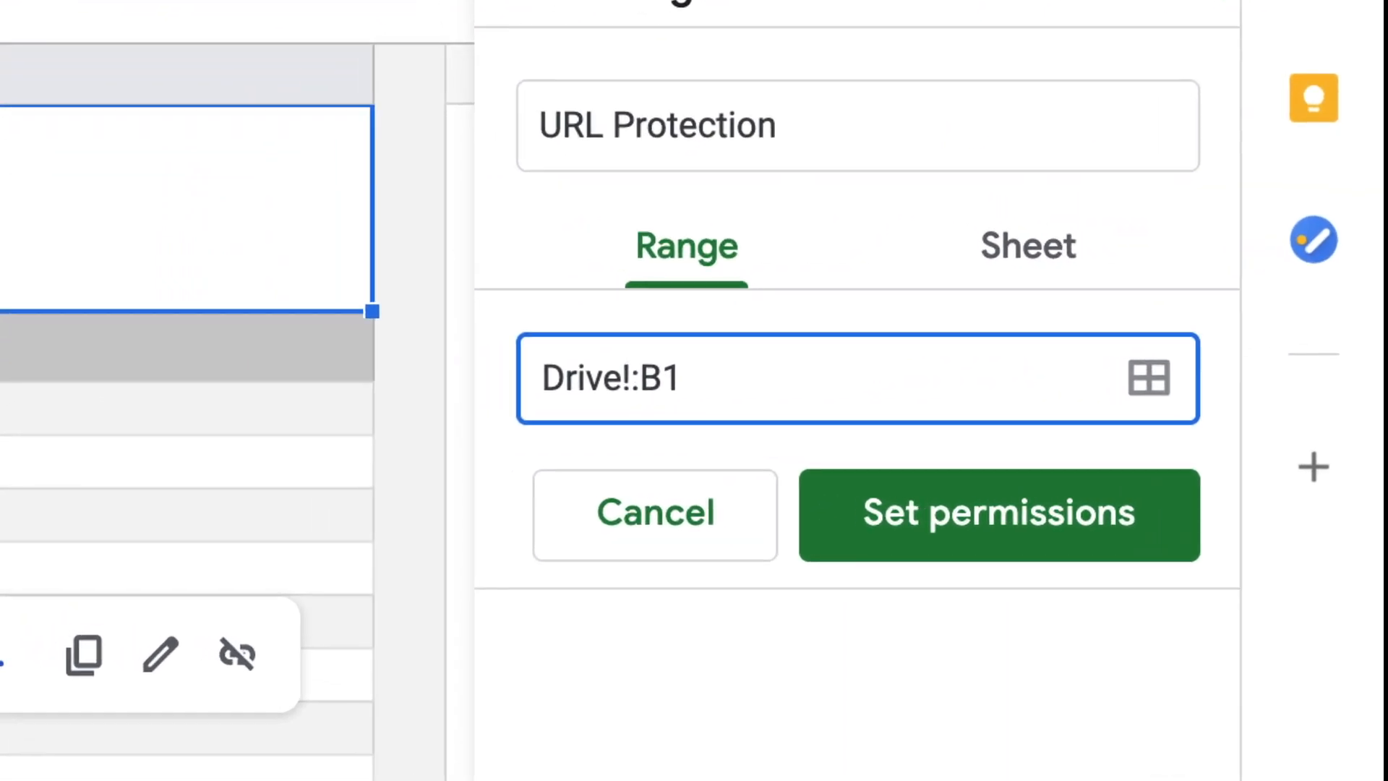
pyautogui.write('B3')
pyautogui.press('Right')
pyautogui.press('Right')
pyautogui.press('Right')
pyautogui.press('BackSpace')
pyautogui.write('14')
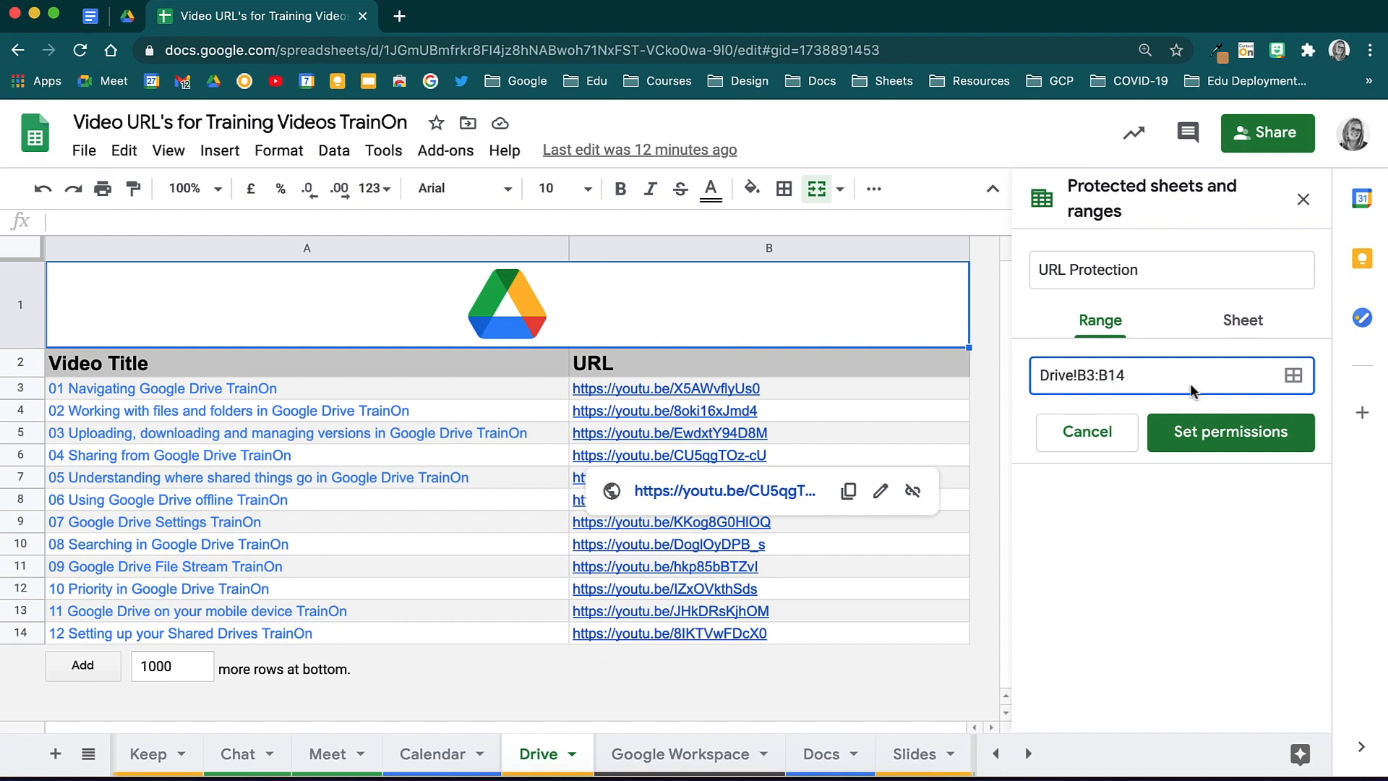
pyautogui.click(1248, 443)
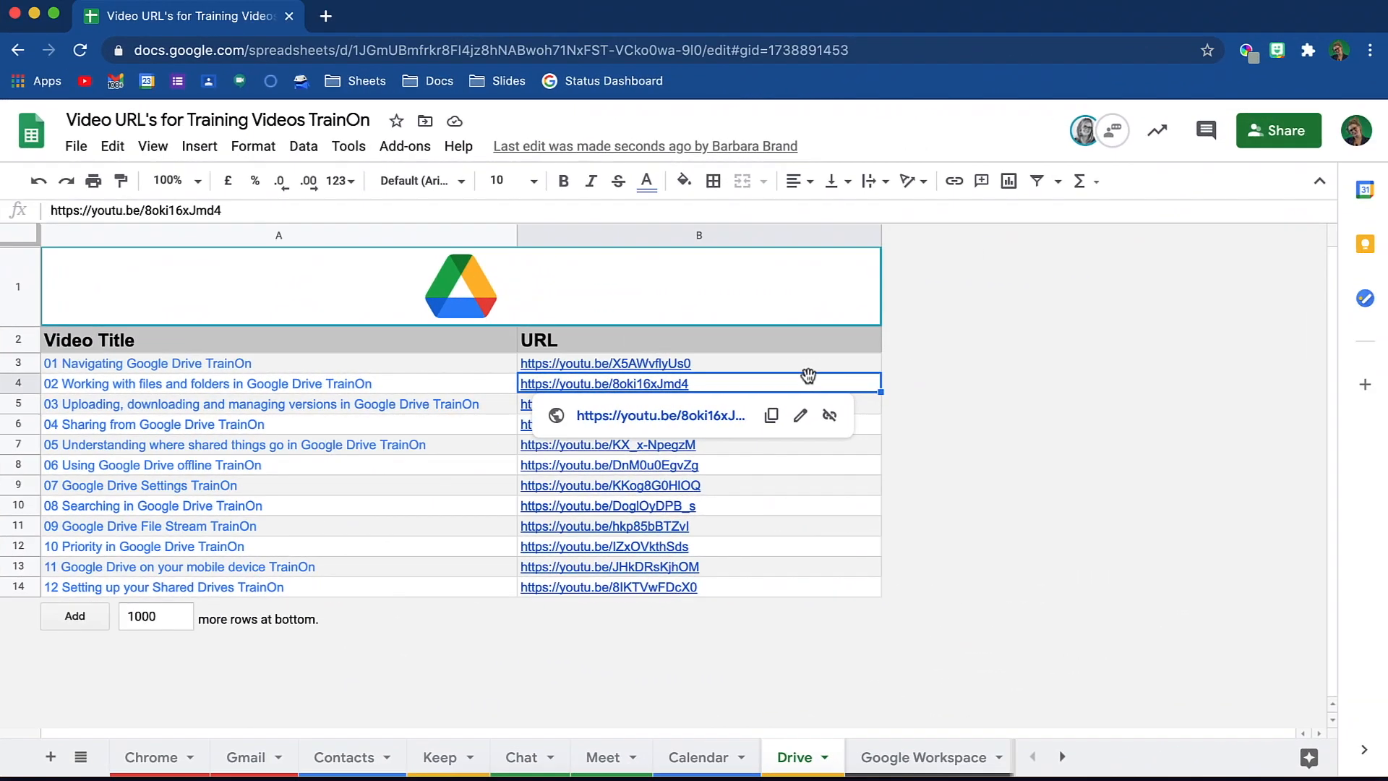
# - Try to edit the URL in cell B4 of the Drive sheet from another editor's account
pyautogui.press('Return')
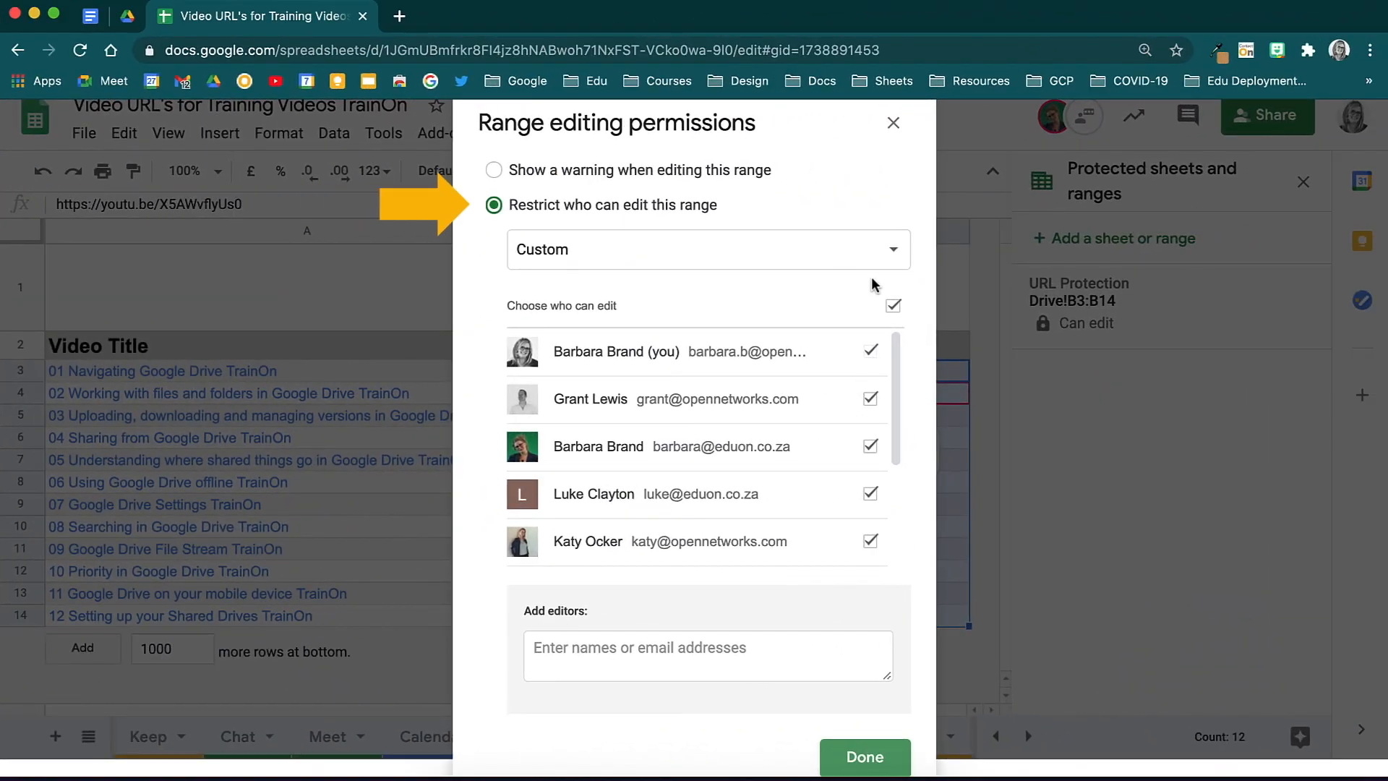
# - Restrict the Drive URL range to a custom list, deselecting all other editors except the one with the lettered-logo avatar, and save
pyautogui.click(897, 252)
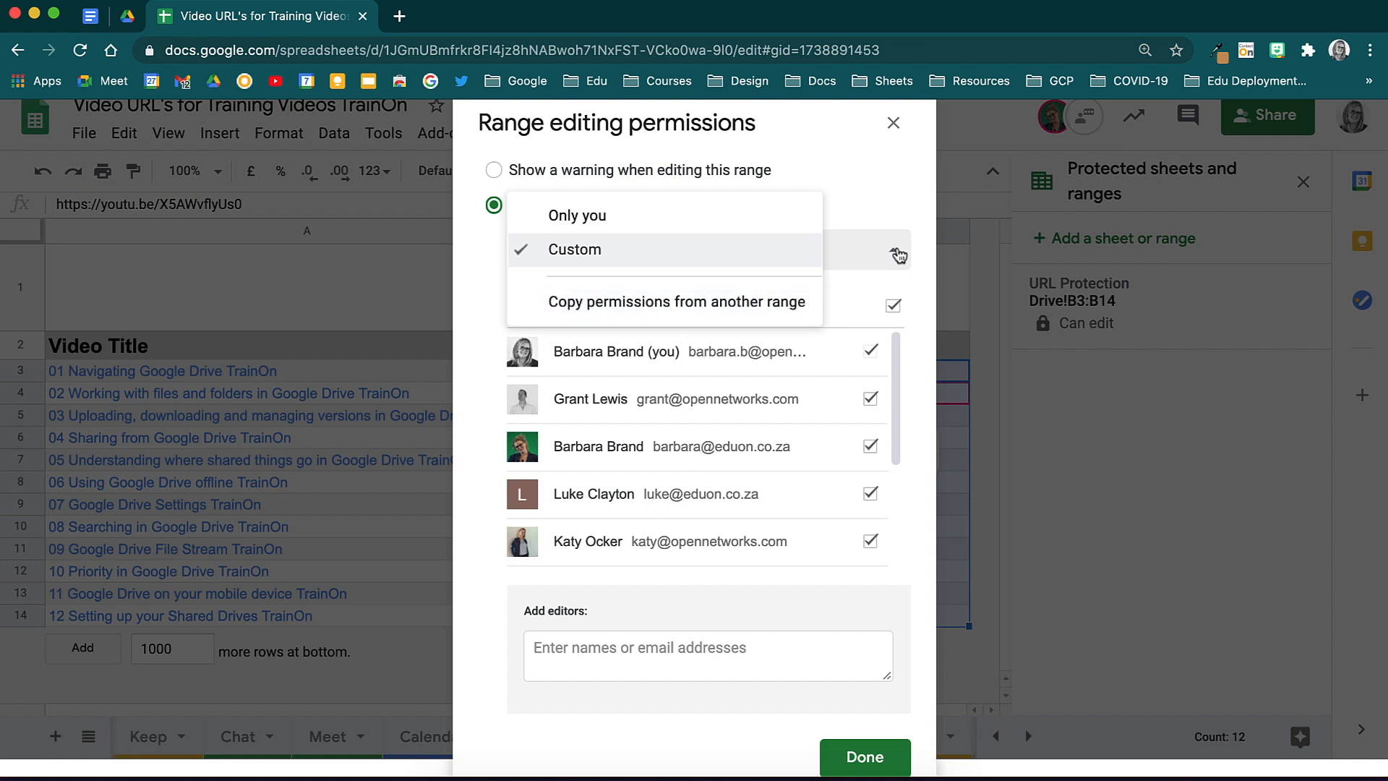
pyautogui.click(899, 254)
pyautogui.click(893, 305)
pyautogui.scroll(-5, 795, 473)
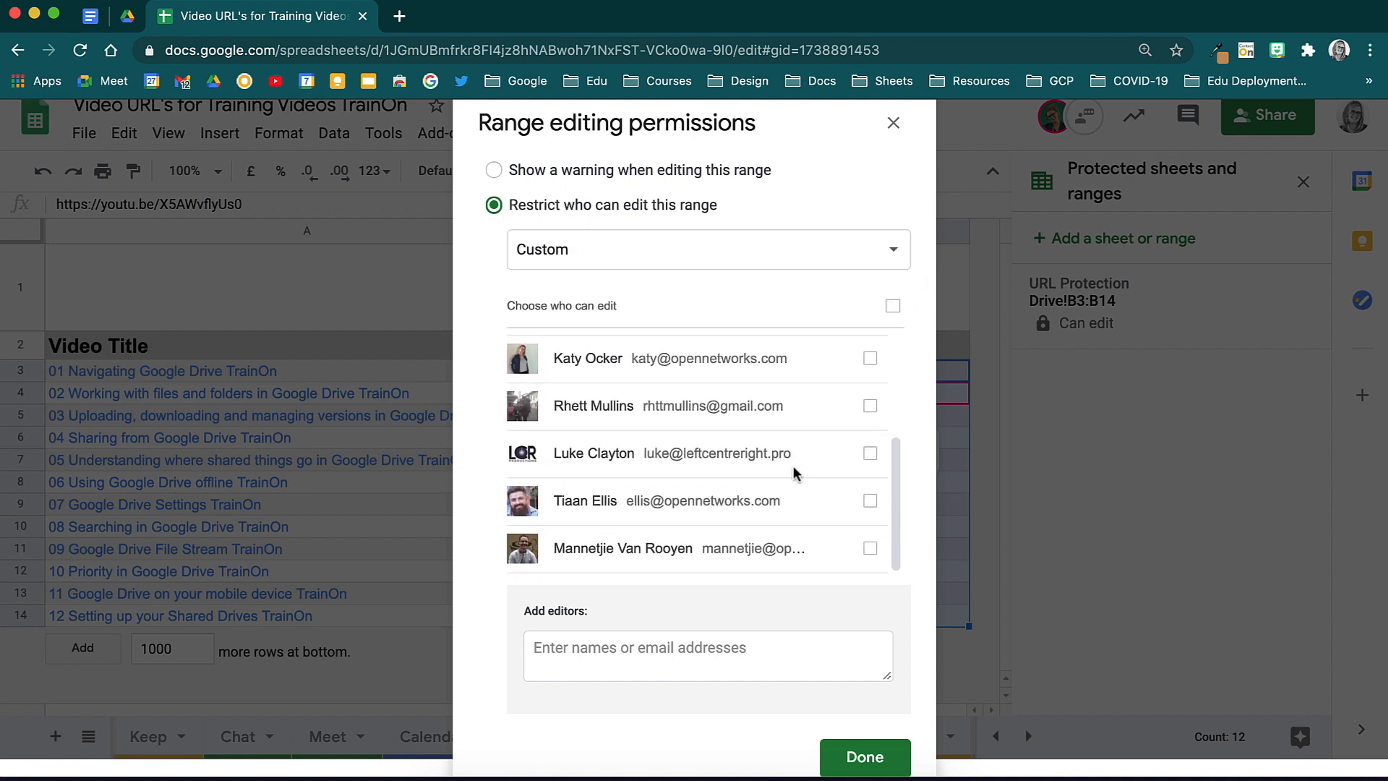
pyautogui.click(871, 456)
pyautogui.click(865, 756)
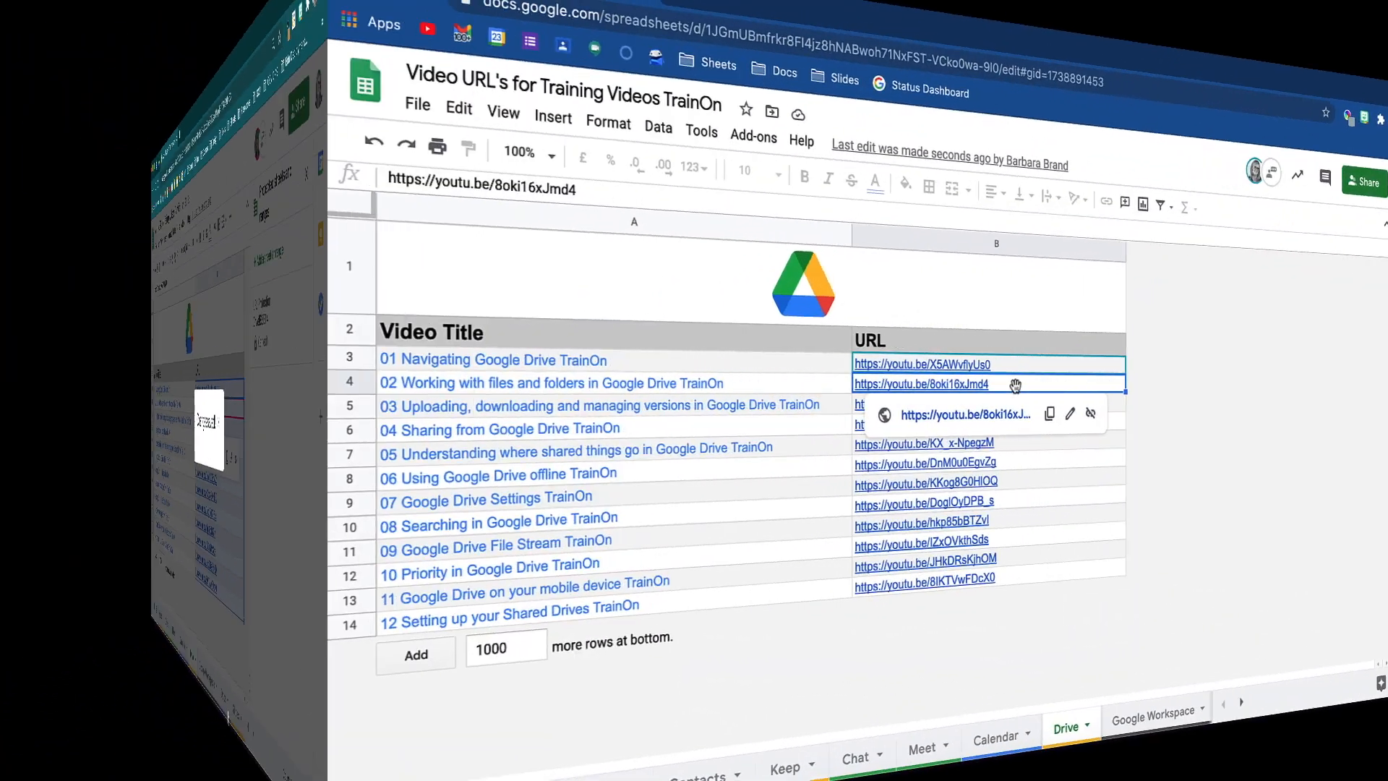
# - Test the custom restriction by attempting to change the second video's URL in B4 as another editor
pyautogui.doubleClick(709, 388)
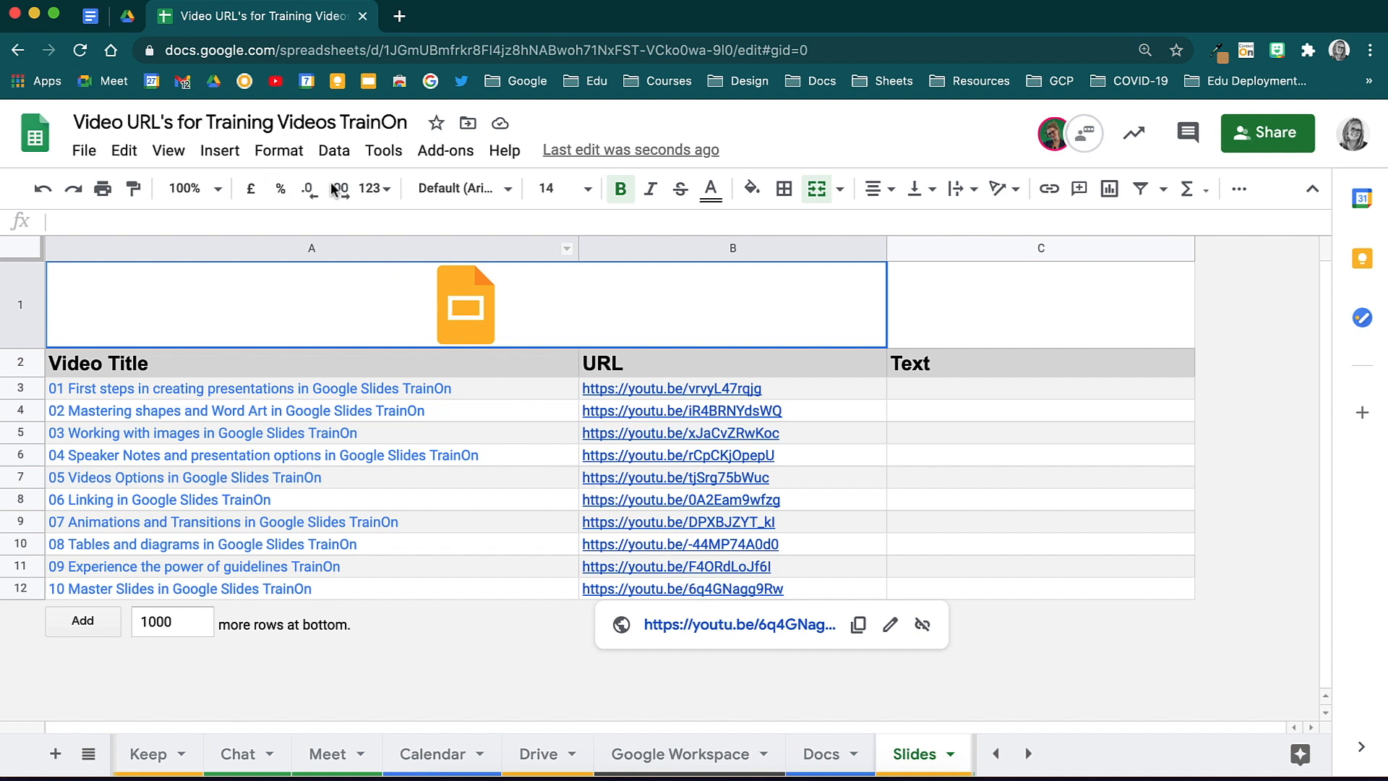
# - Start a new protection that covers the entire Slides sheet, with no excepted cells
pyautogui.click(332, 154)
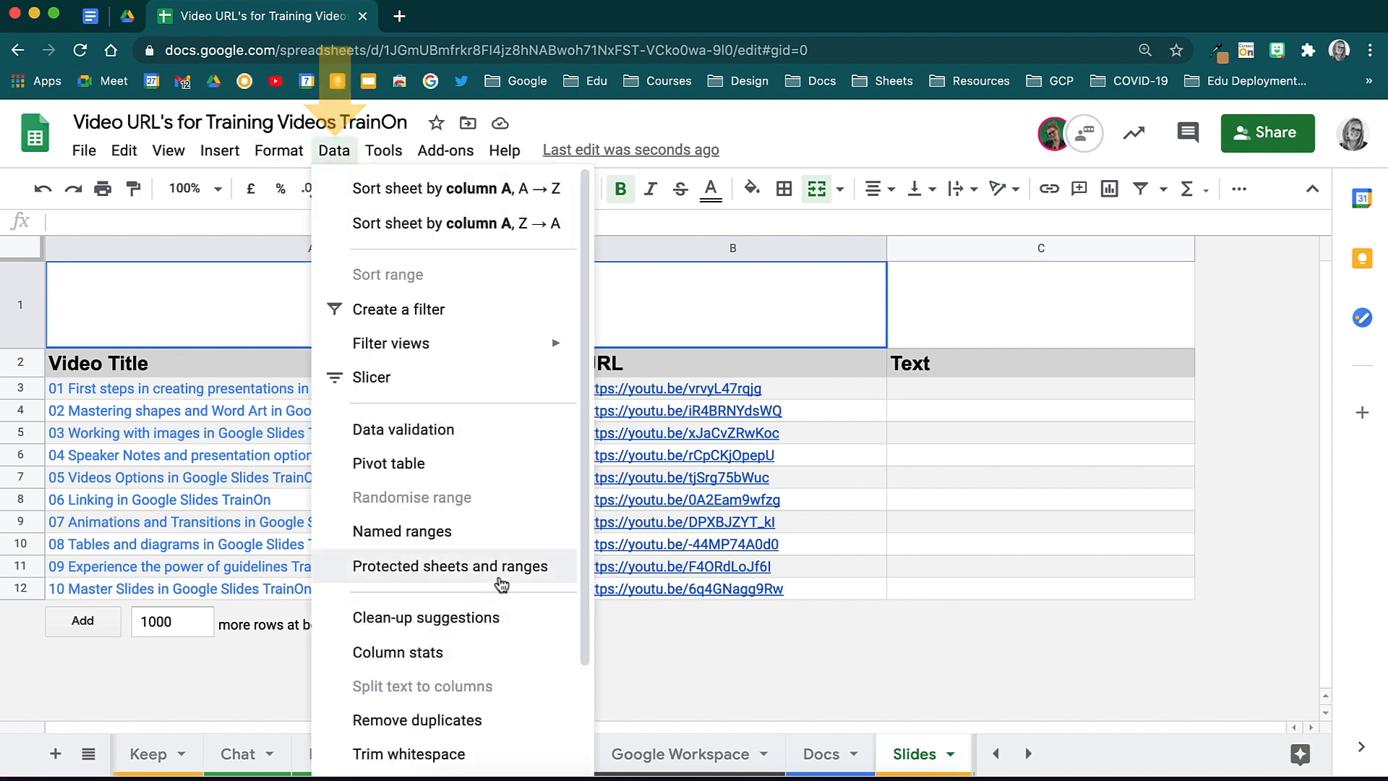
pyautogui.click(498, 572)
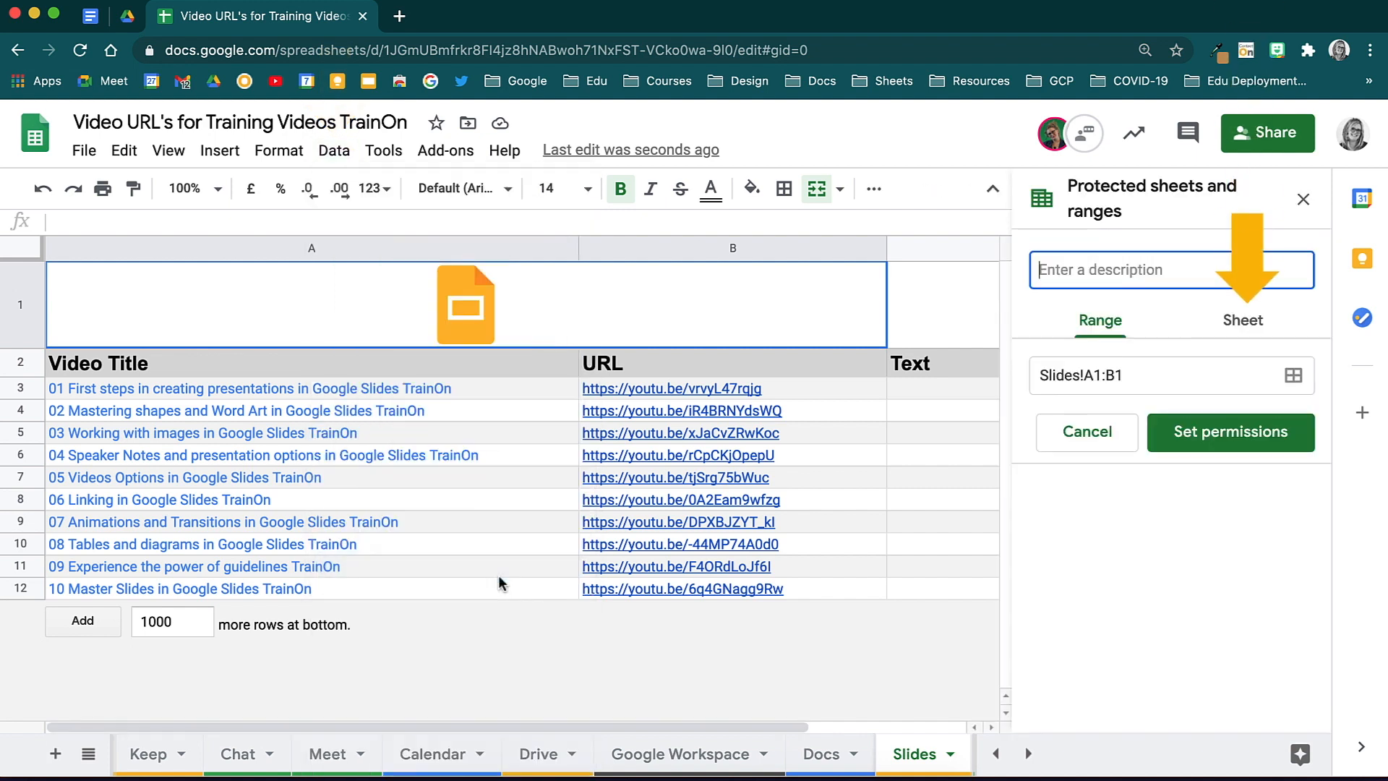
pyautogui.click(1243, 320)
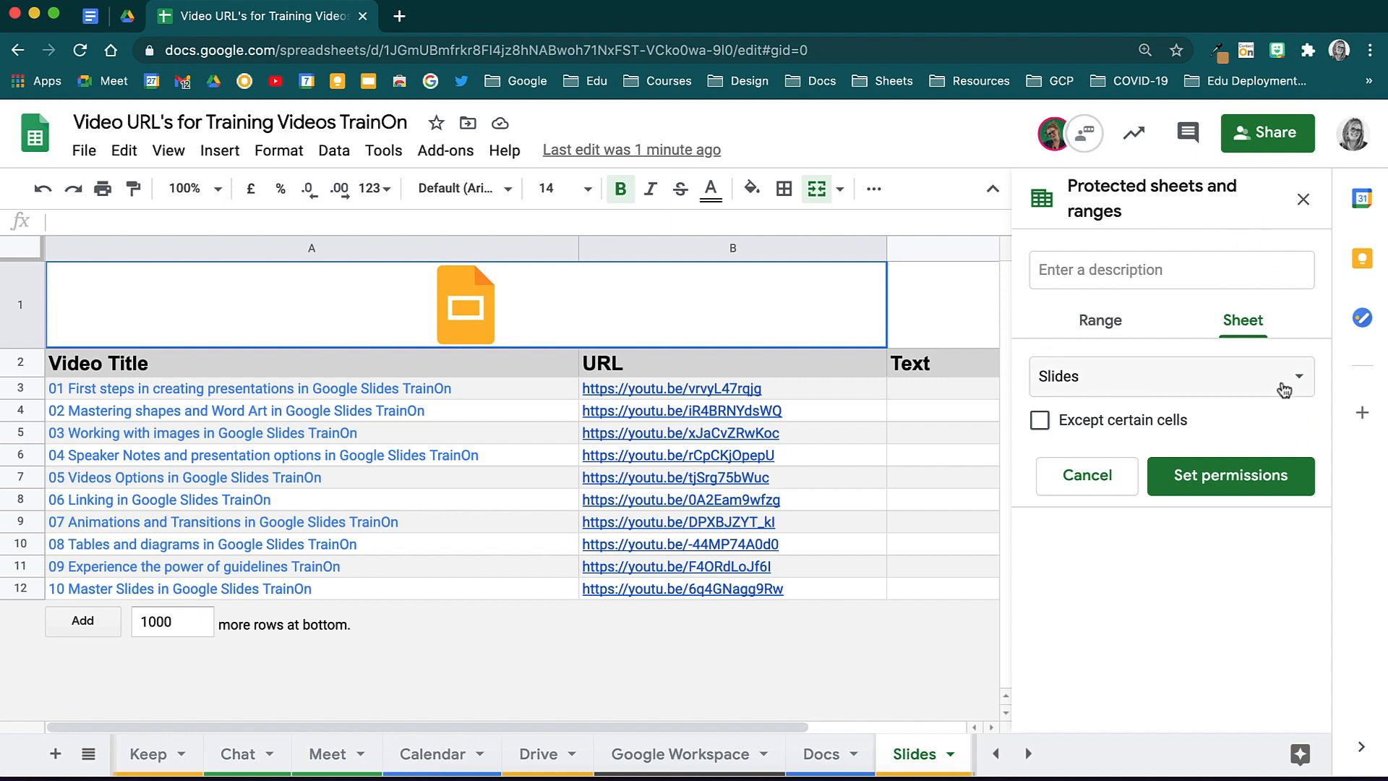
pyautogui.click(1283, 390)
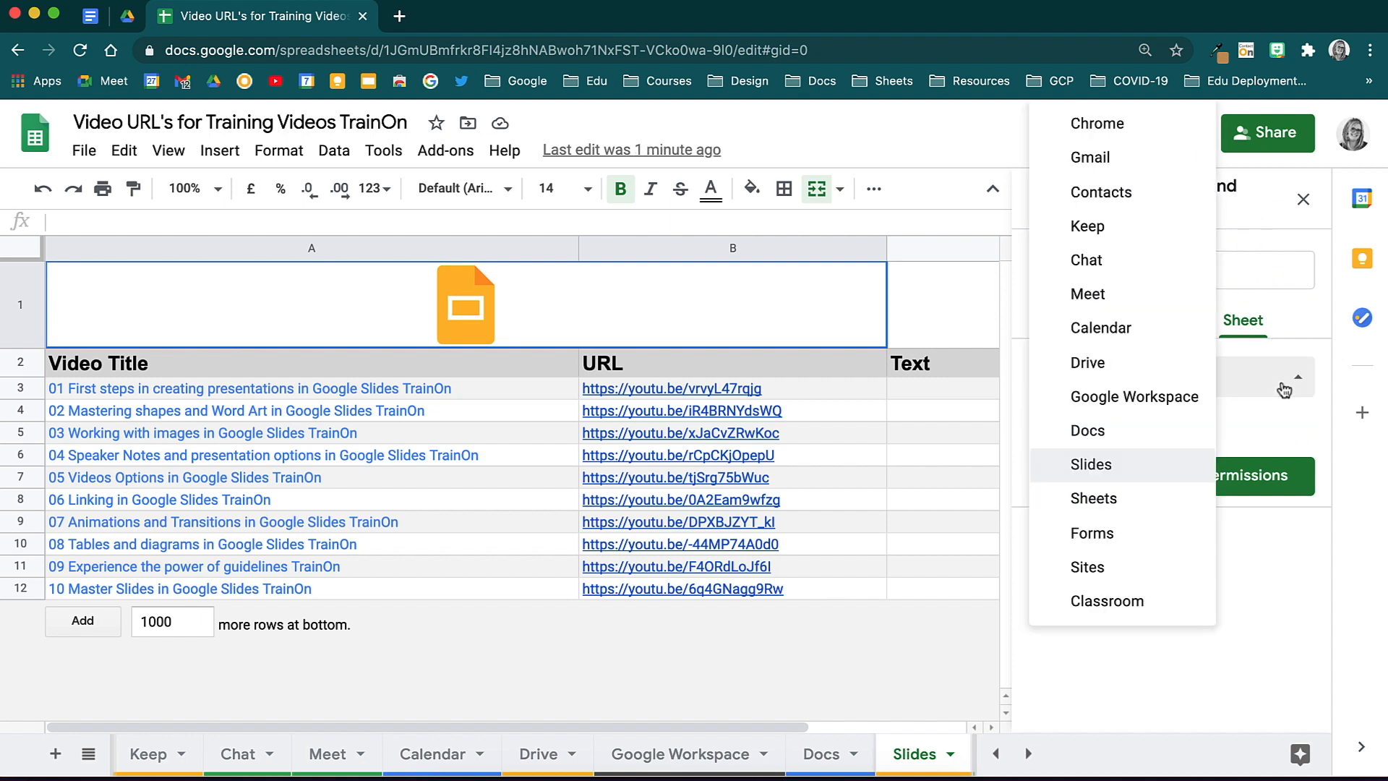
pyautogui.click(1163, 467)
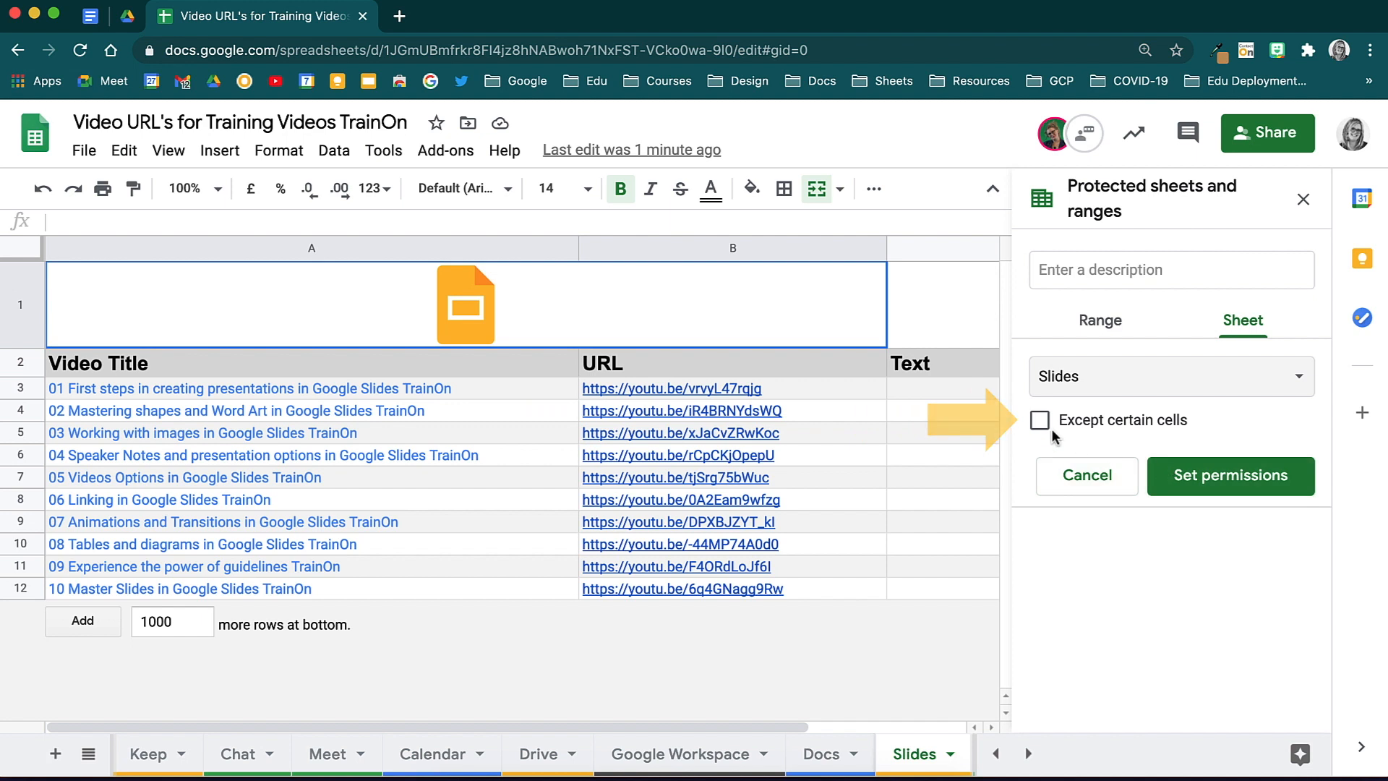
# - Restrict editing of the Slides sheet to yourself by deselecting all other editors, and save the permissions
pyautogui.click(1229, 476)
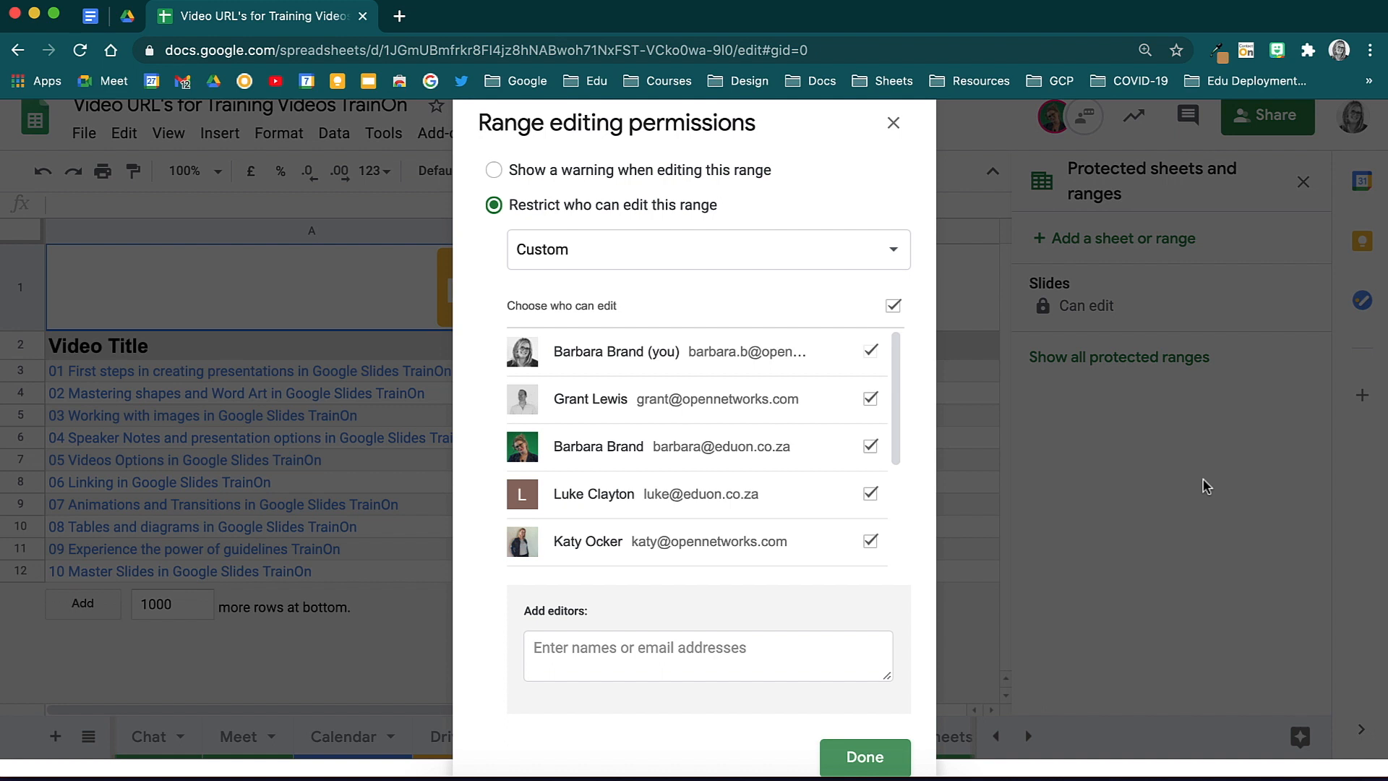
pyautogui.click(893, 305)
pyautogui.scroll(-3, 780, 480)
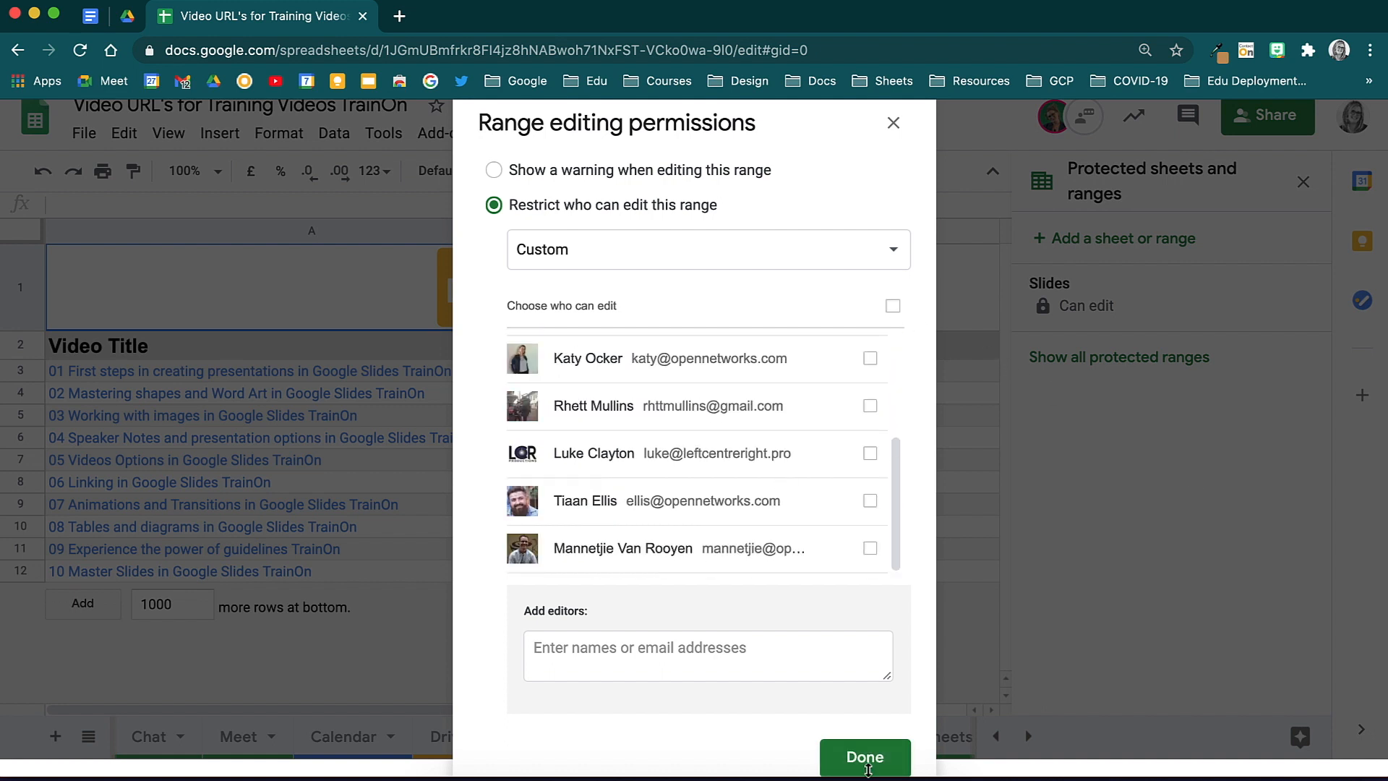
pyautogui.click(866, 759)
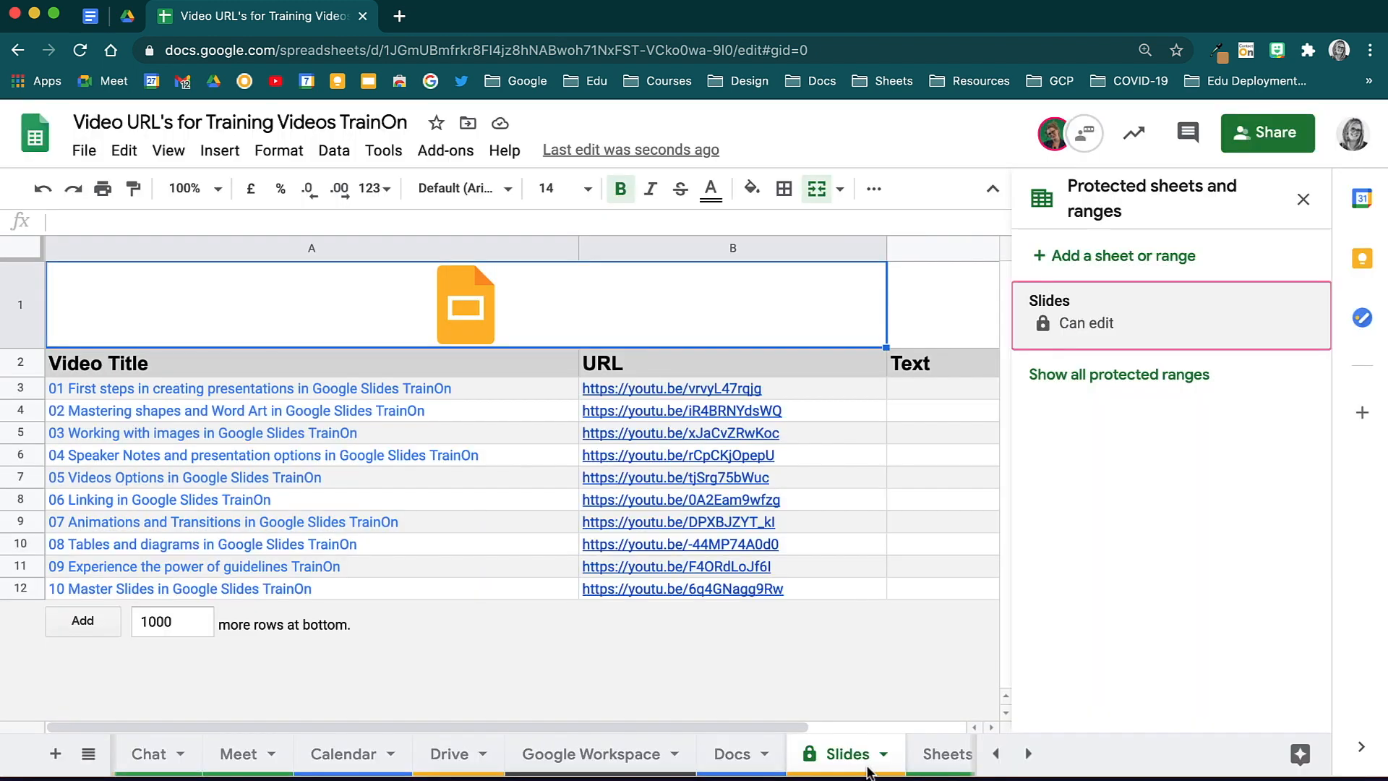